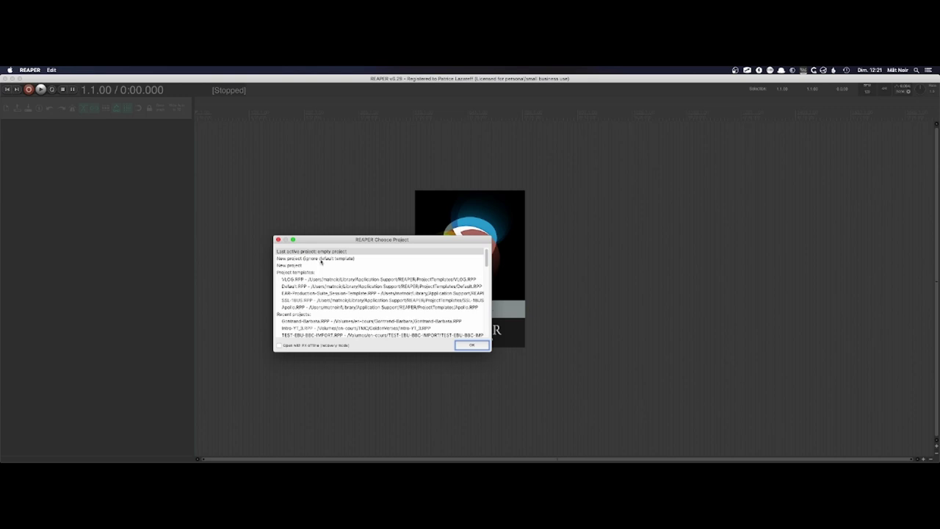
Open 'New project (ignore default template)' and cancel the Save As dialog.
left_click(321, 260)
double_click(321, 260)
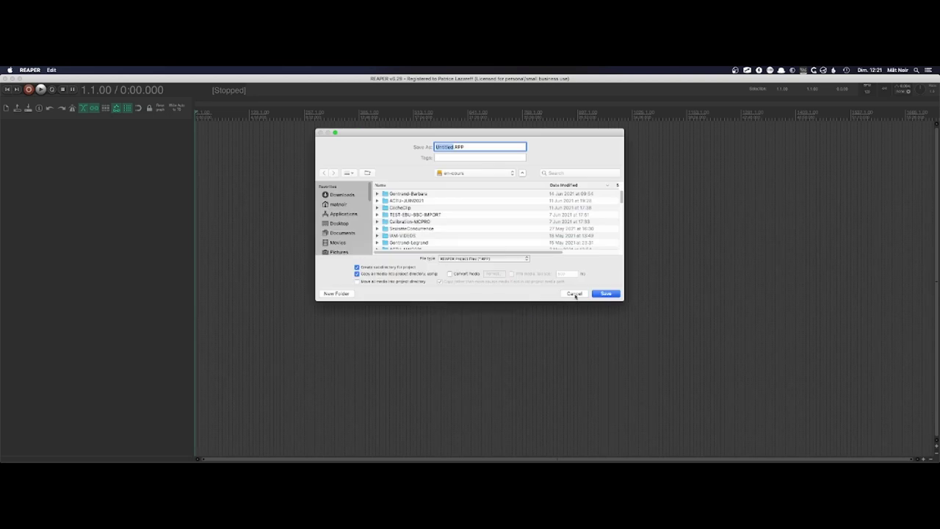
left_click(575, 293)
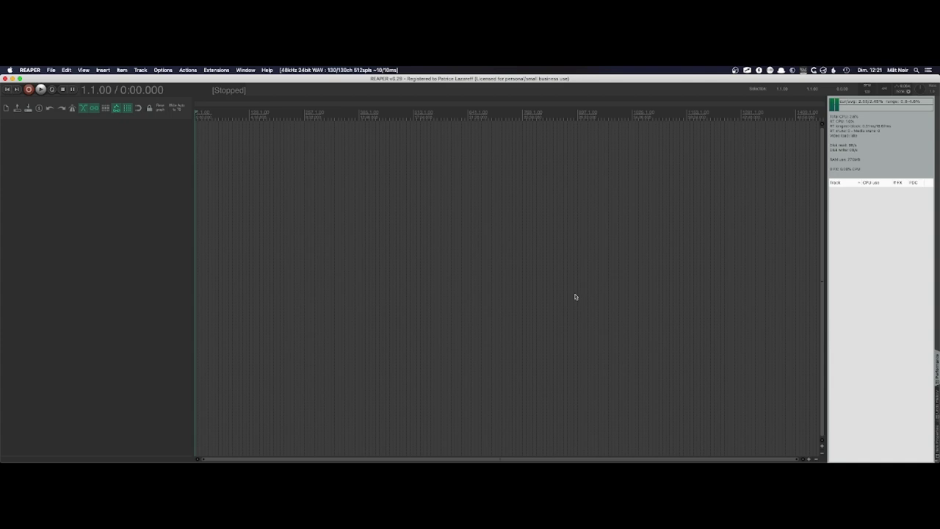
key("super+comma")
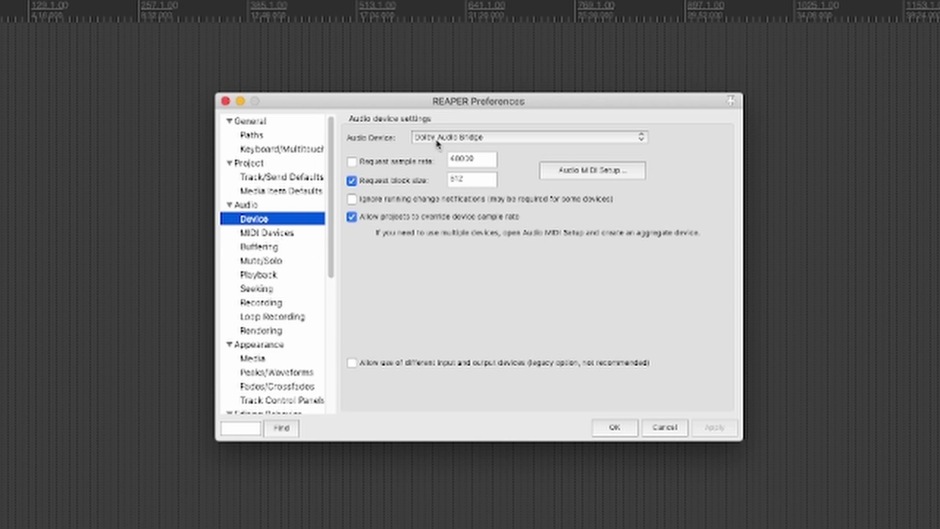
left_click(666, 429)
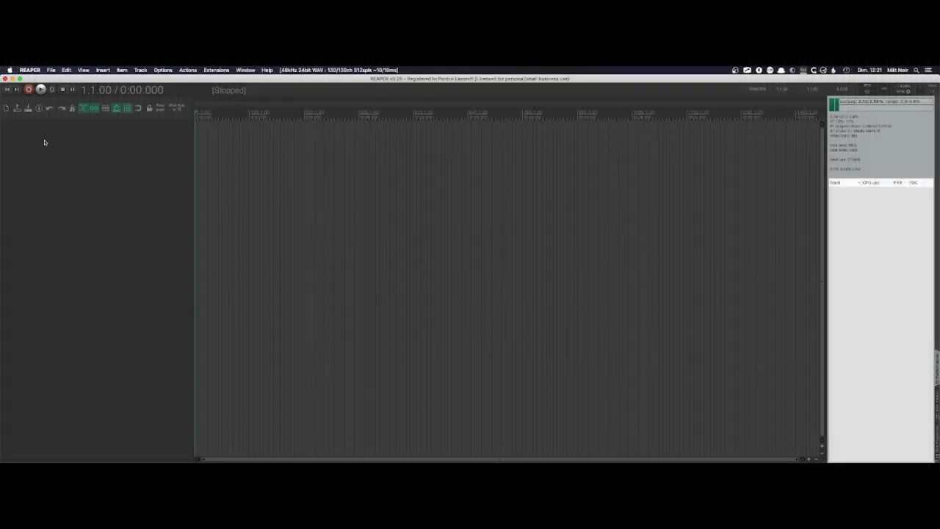
left_click(39, 108)
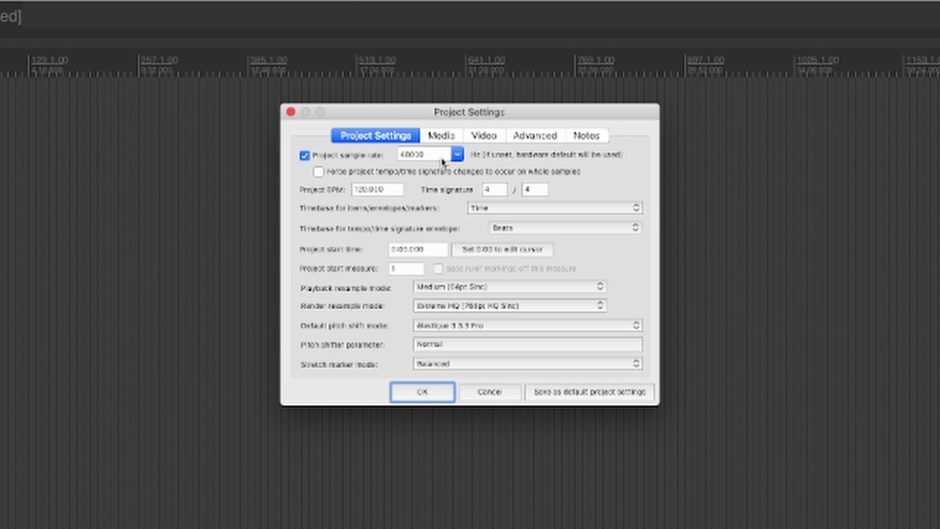
left_click(512, 391)
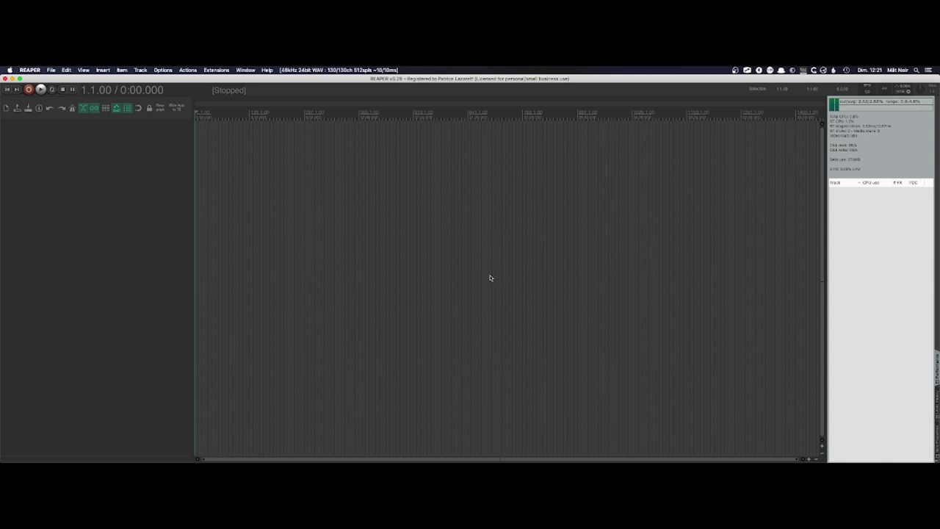
Show the Mixer and set the MASTER track's output routing to 10 track channels.
key("super+m")
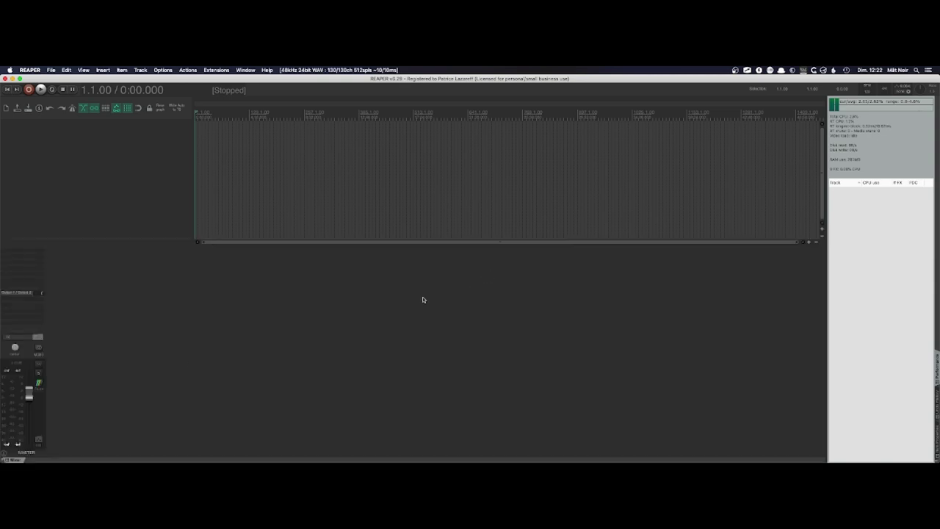
left_click(40, 383)
left_click_drag(109, 358, 456, 177)
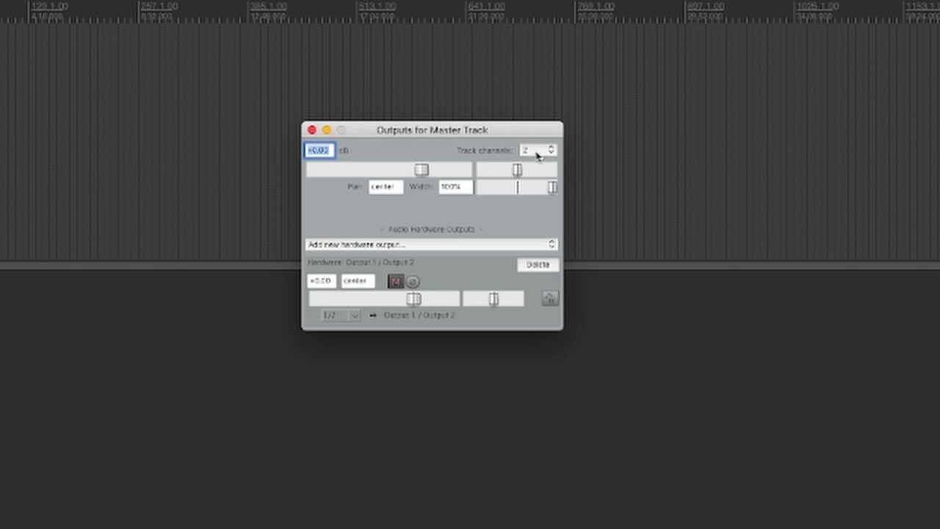
left_click(537, 152)
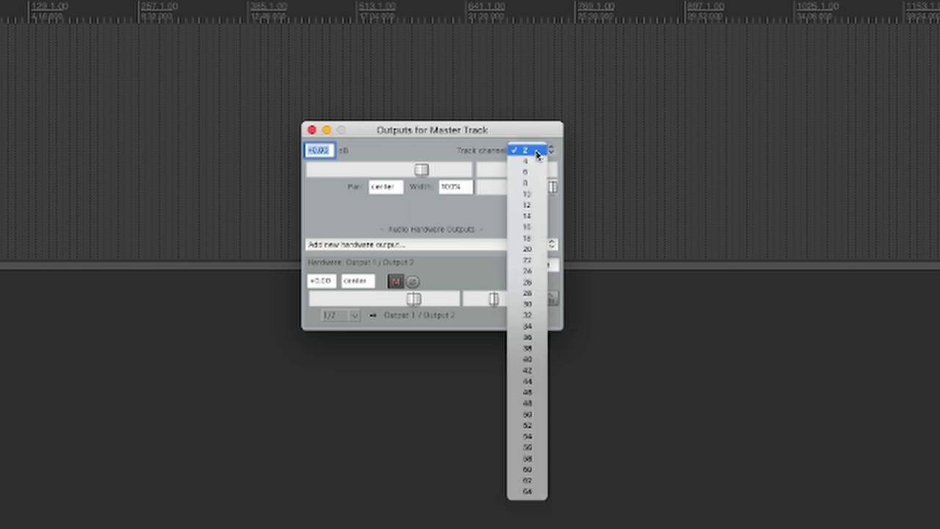
left_click(536, 196)
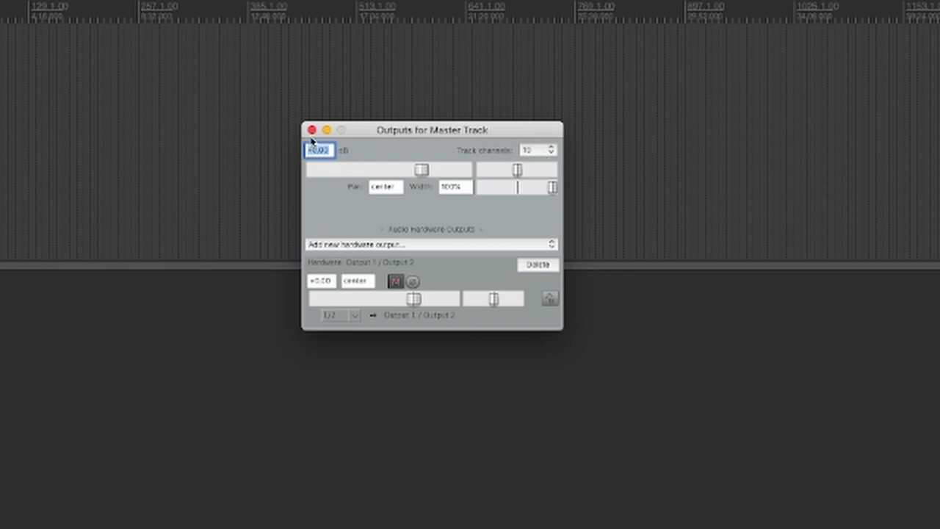
Route the master's 10-channel multichannel source 1-10 to hardware outputs 1-10.
left_click(356, 316)
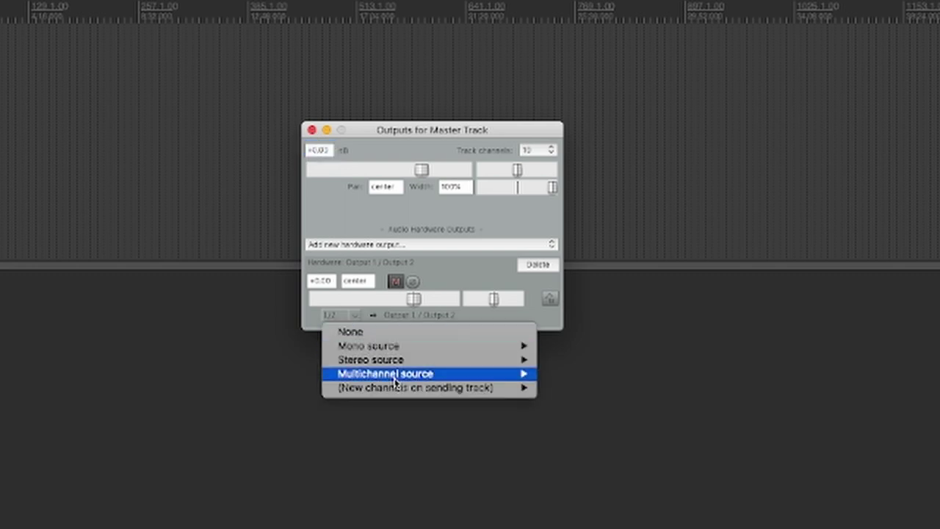
mouse_move(398, 375)
mouse_move(637, 418)
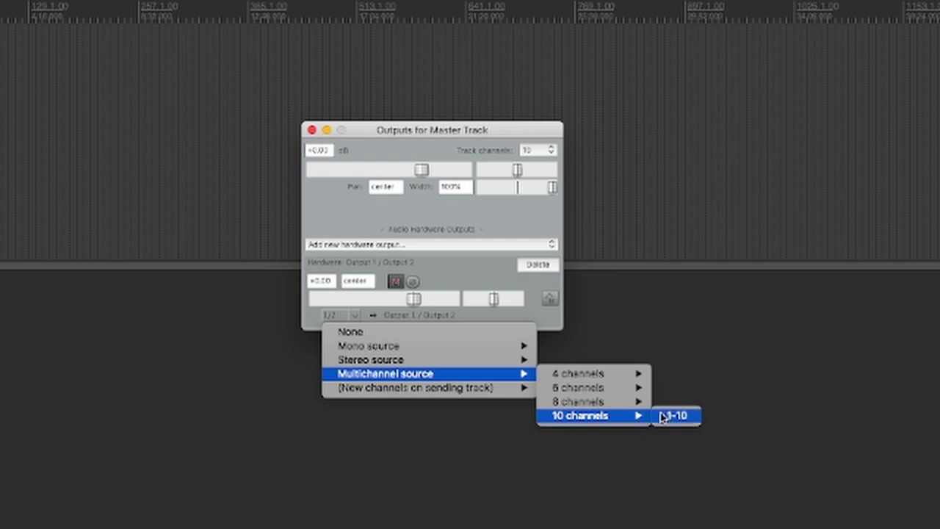
left_click(667, 415)
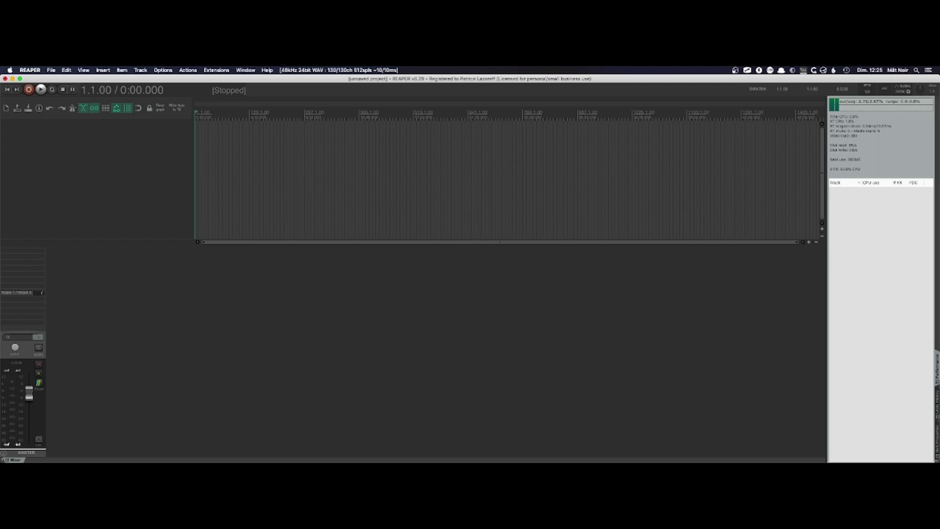
Hide the Mixer, insert the LTC track from the Atmos templates, and zoom to fit the project.
key("ctrl+m")
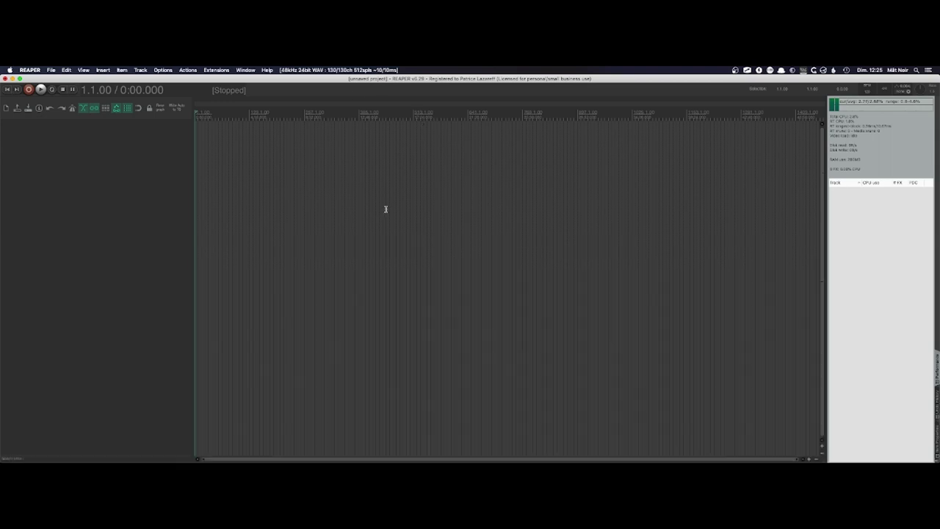
right_click(80, 174)
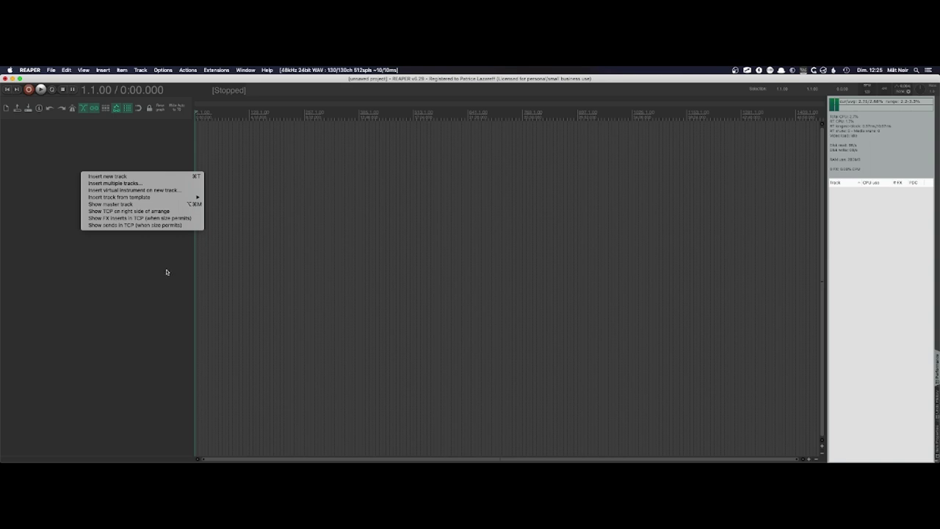
mouse_move(158, 198)
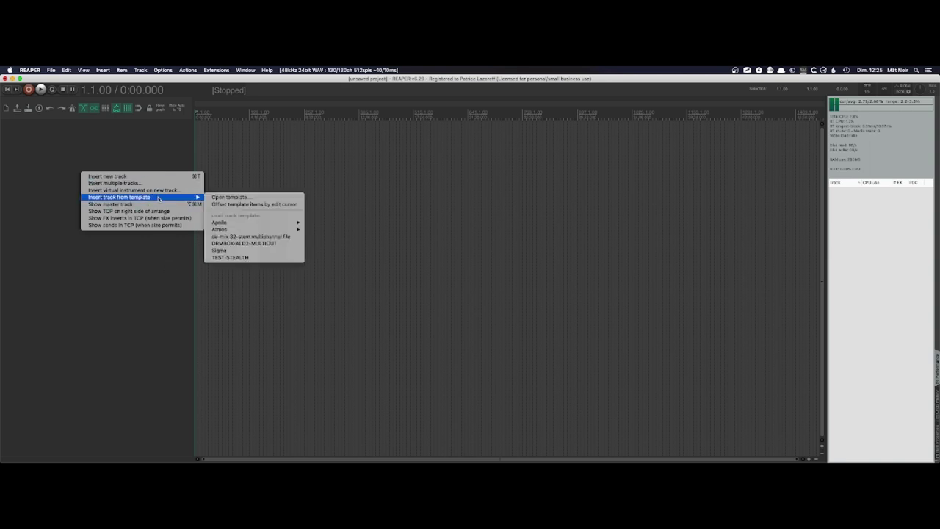
mouse_move(270, 231)
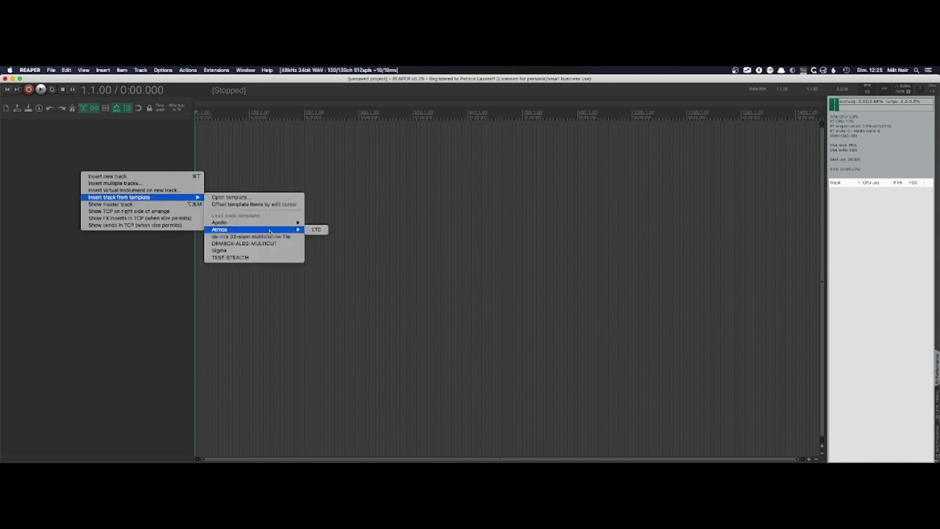
left_click(315, 229)
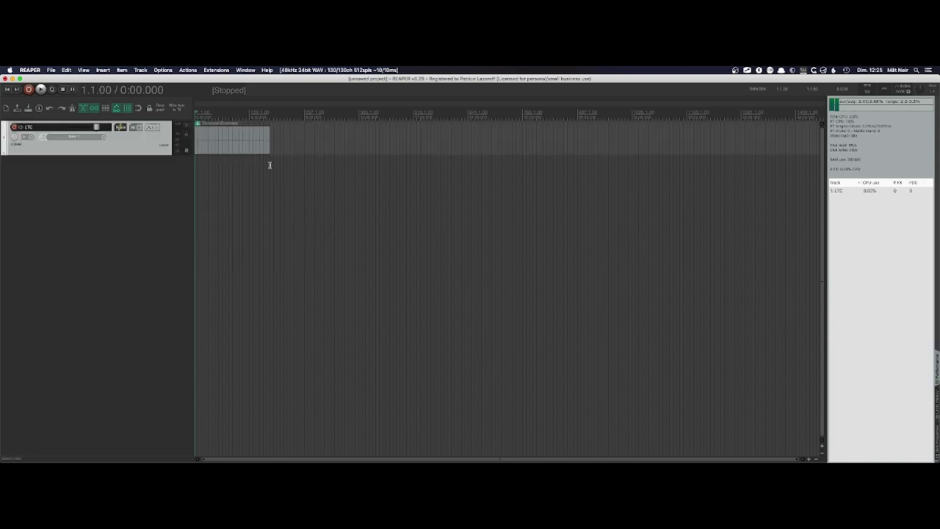
key("grave")
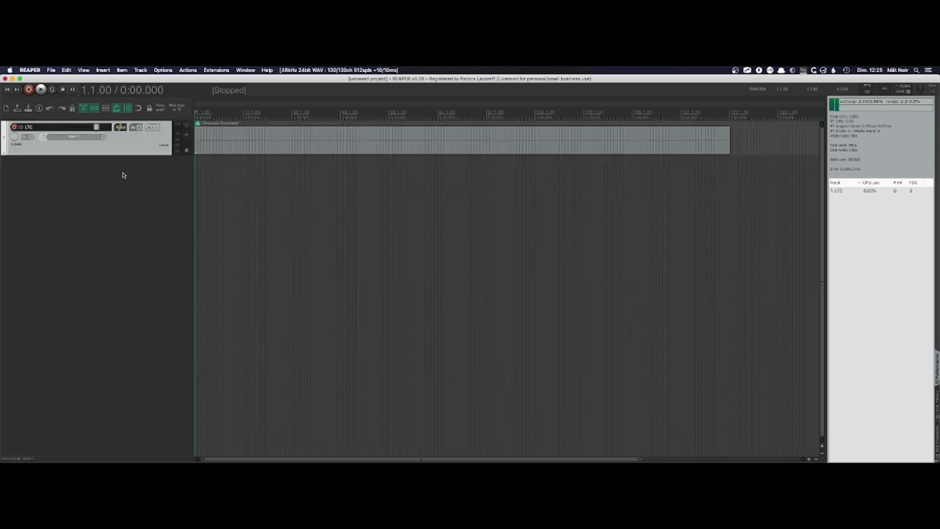
Set the LTC item's source properties to send audio LTC at 25.00 fps and apply.
right_click(225, 134)
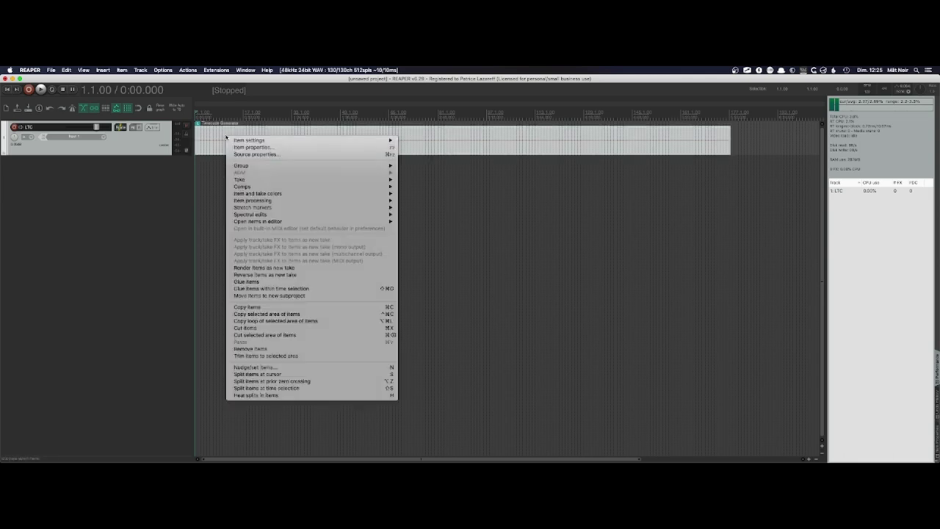
left_click(257, 155)
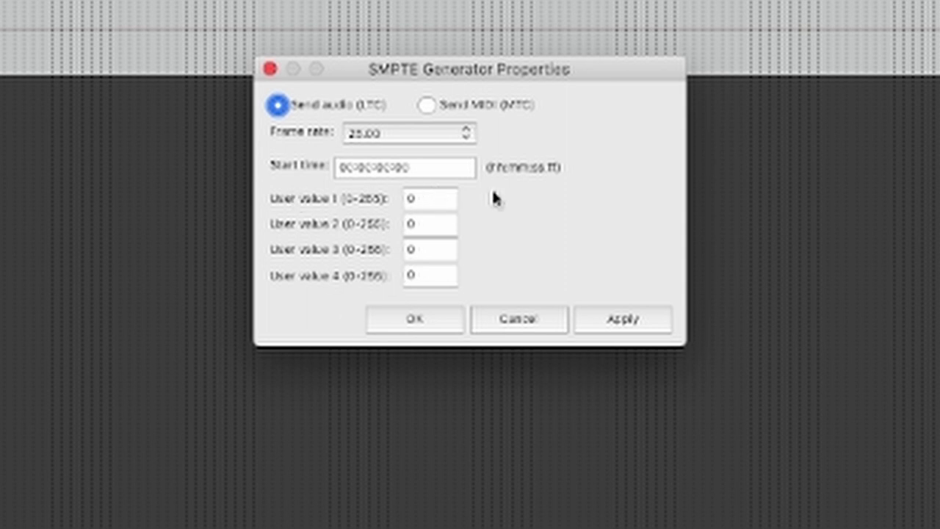
left_click(617, 320)
left_click(415, 318)
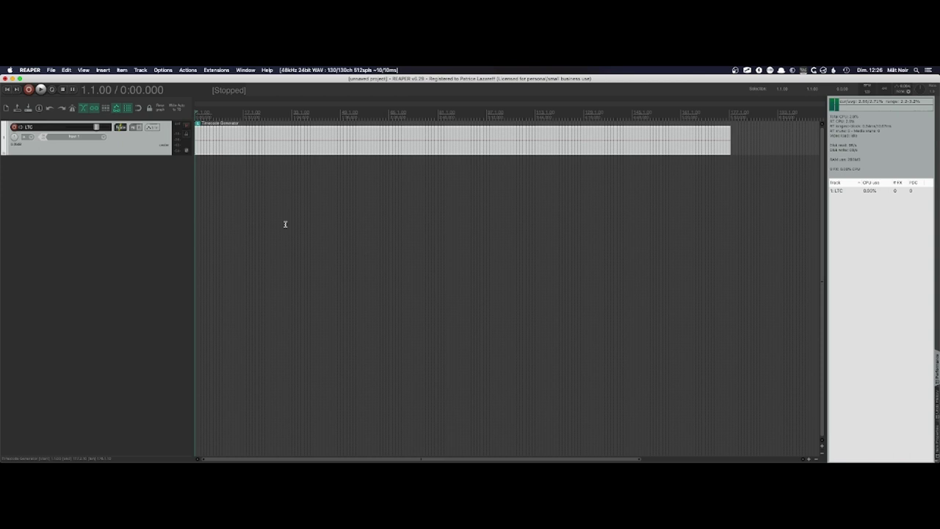
Play the LTC track, check its solo options, then switch to the Dolby Atmos Renderer.
key("space")
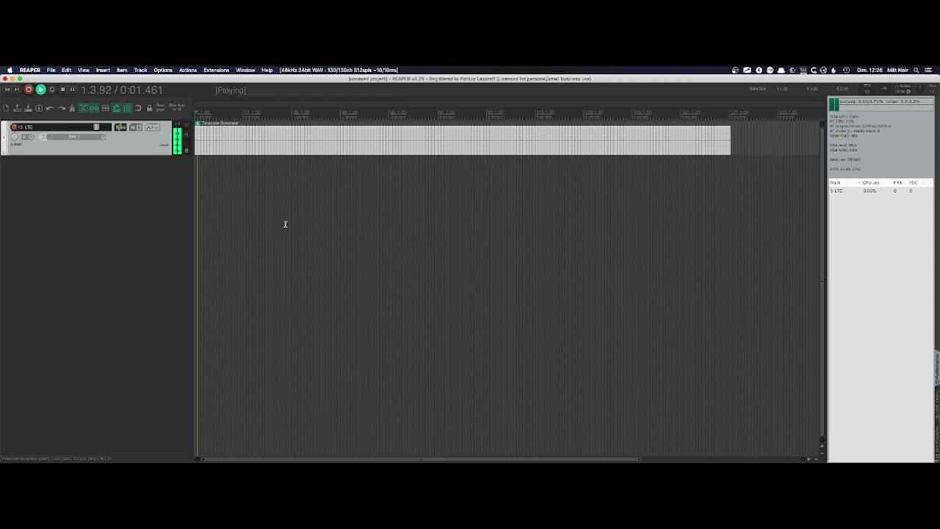
key("space")
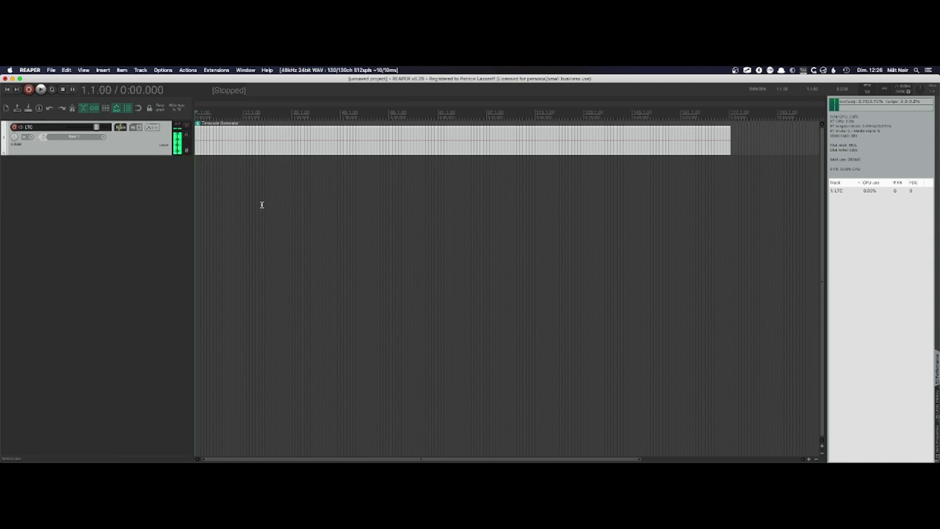
right_click(187, 136)
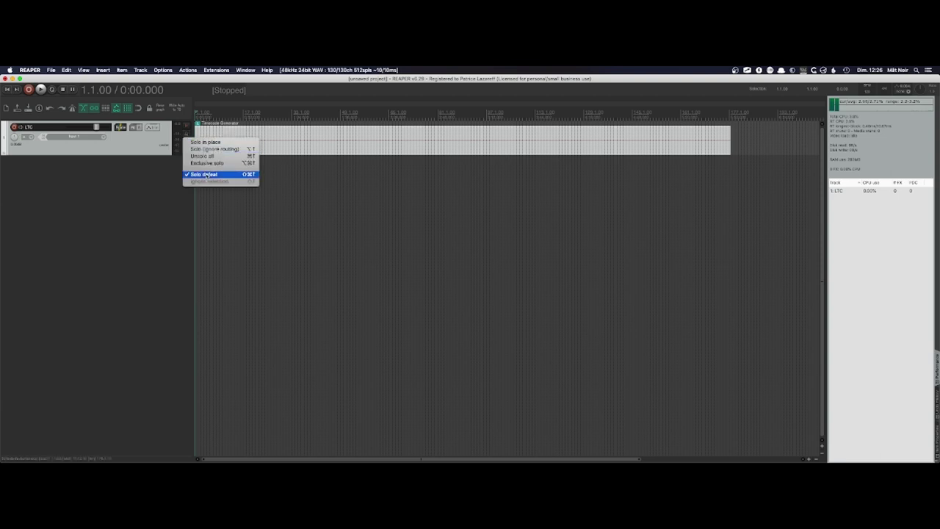
left_click(258, 221)
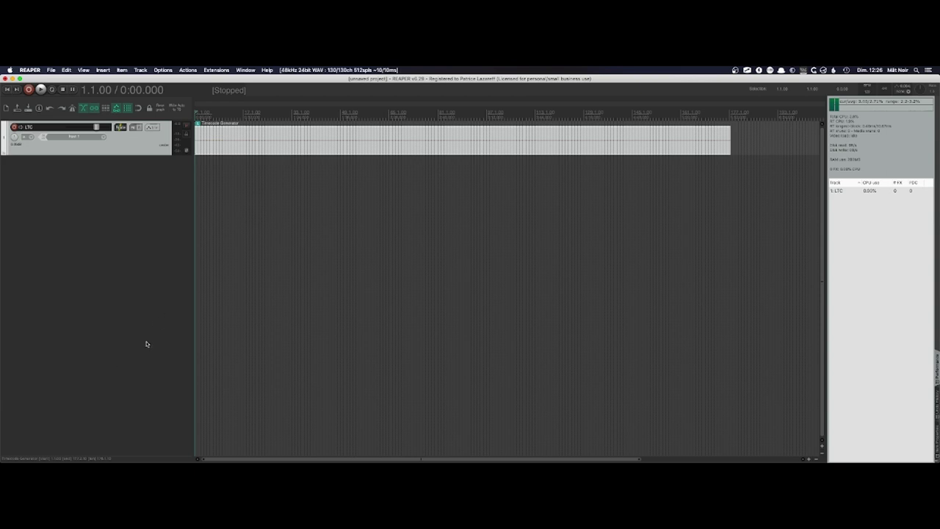
key("space")
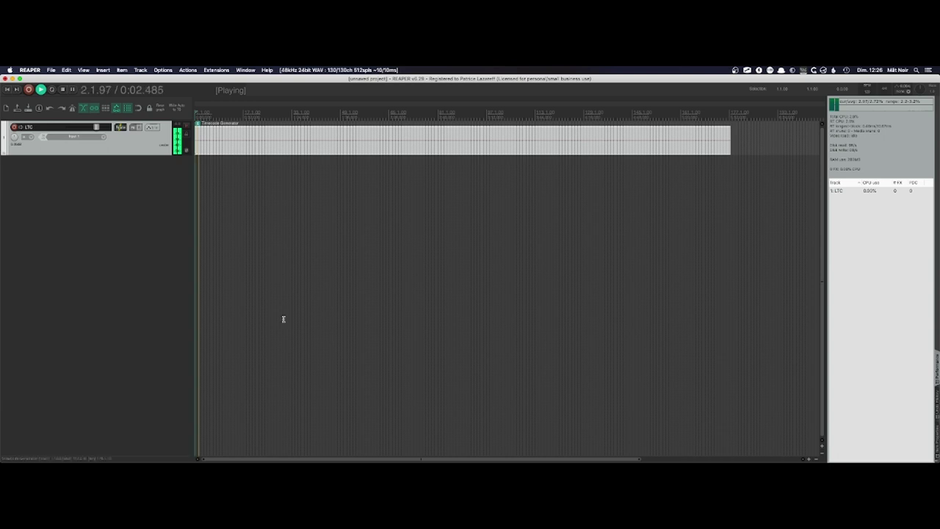
key("super+Tab")
key("super+Tab")
key("super+Tab")
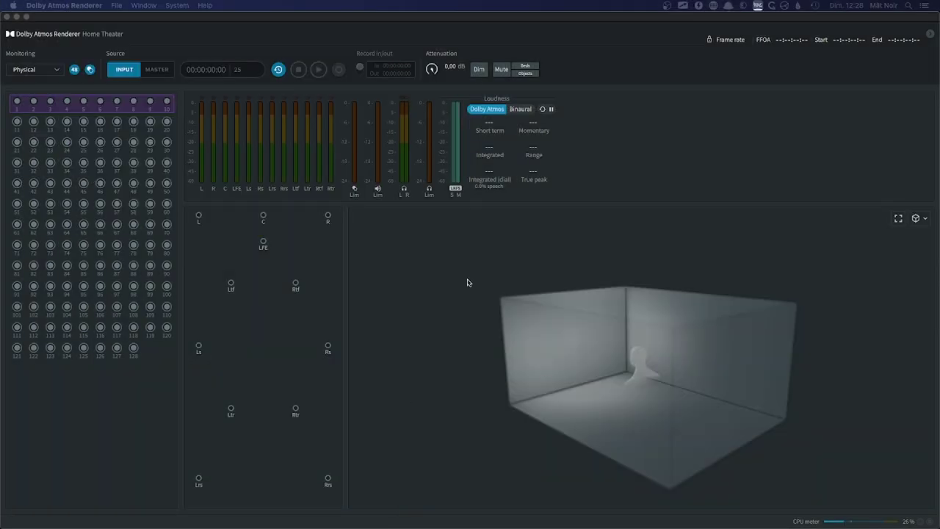
Bring the Dolby Atmos Renderer forward and open its Preferences with Cmd-comma.
left_click(467, 282)
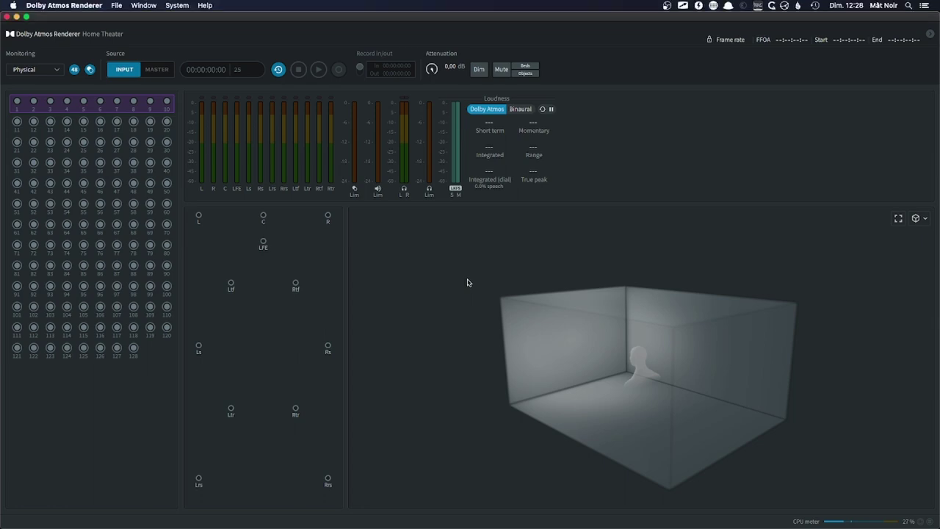
key("super+comma")
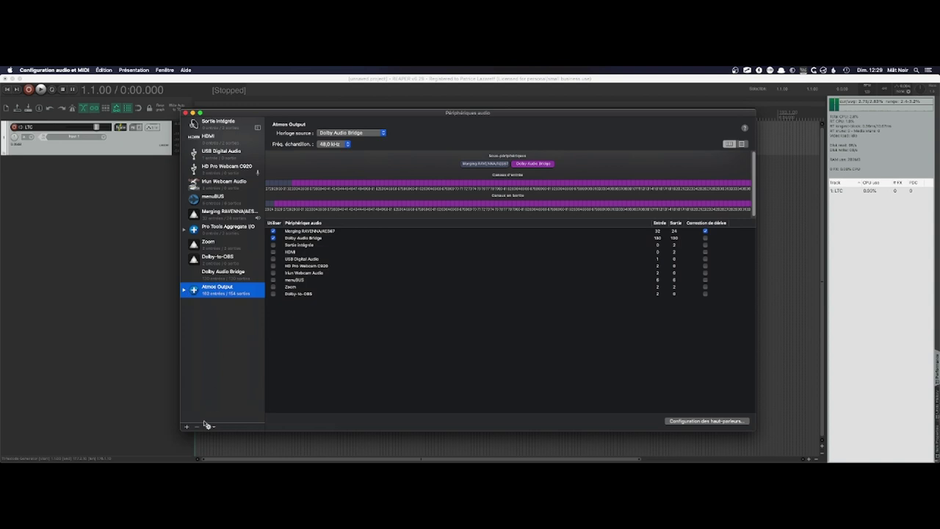
Expand Atmos Output and add a new aggregate device from the + menu.
left_click(185, 290)
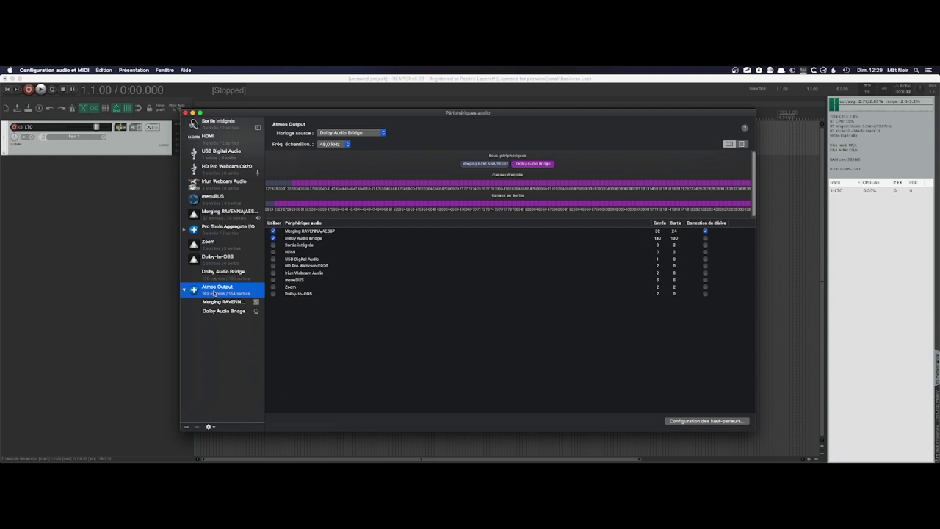
left_click(187, 427)
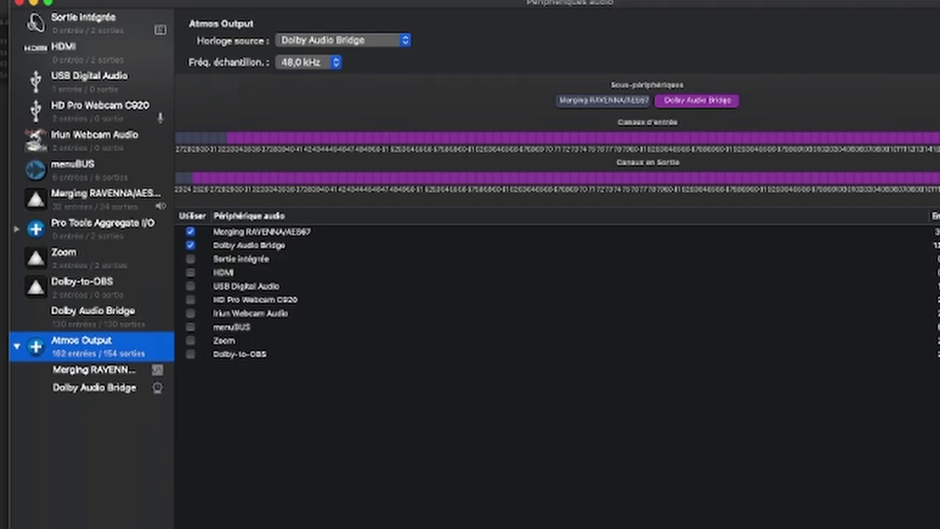
left_click(199, 513)
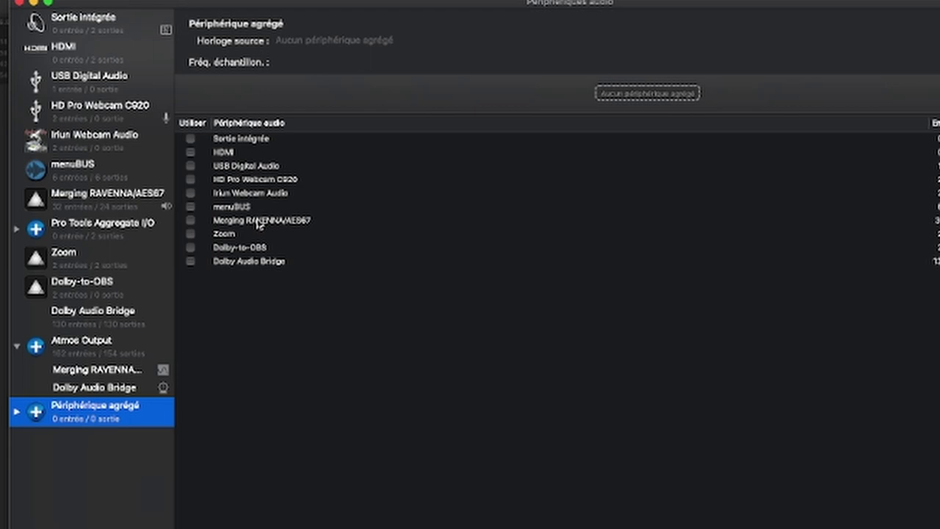
Add Merging RAVENNA/AES67 and Dolby Audio Bridge to the aggregate, clocked from Dolby Audio Bridge.
left_click(191, 220)
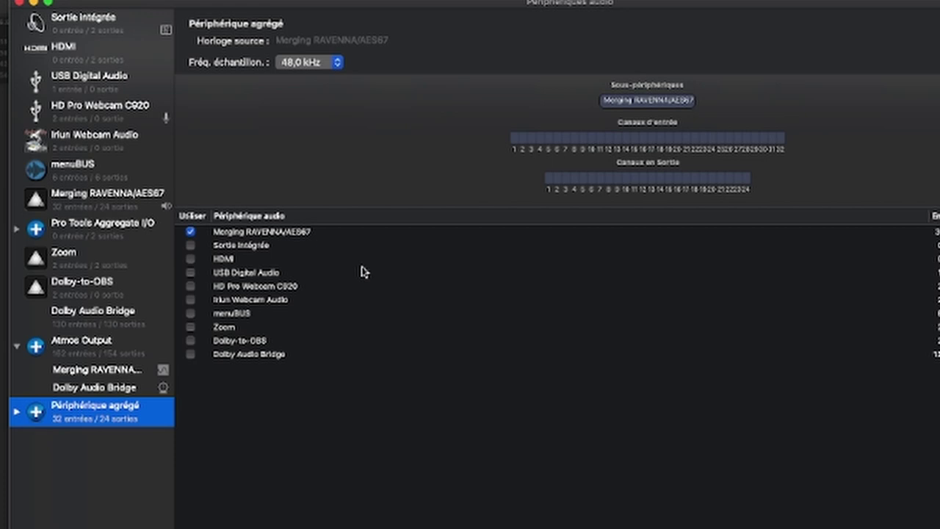
left_click(190, 356)
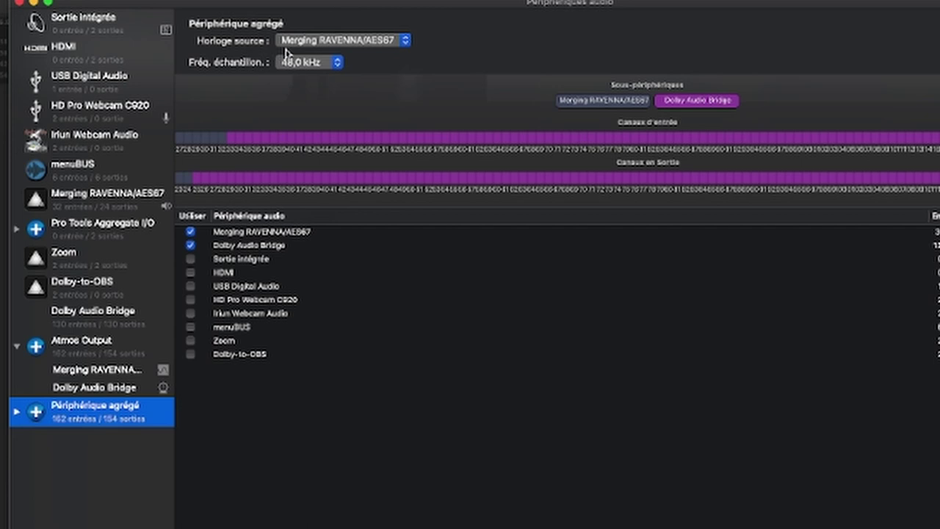
left_click(328, 42)
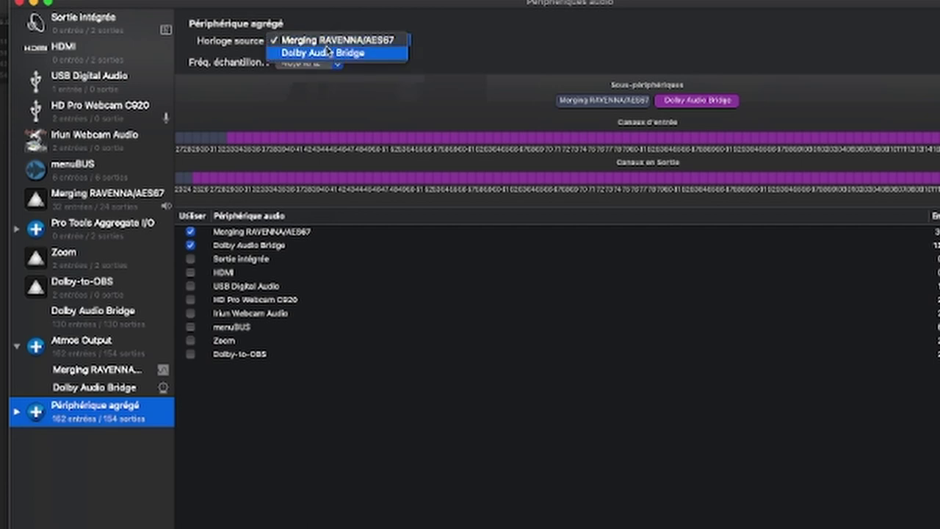
left_click(331, 54)
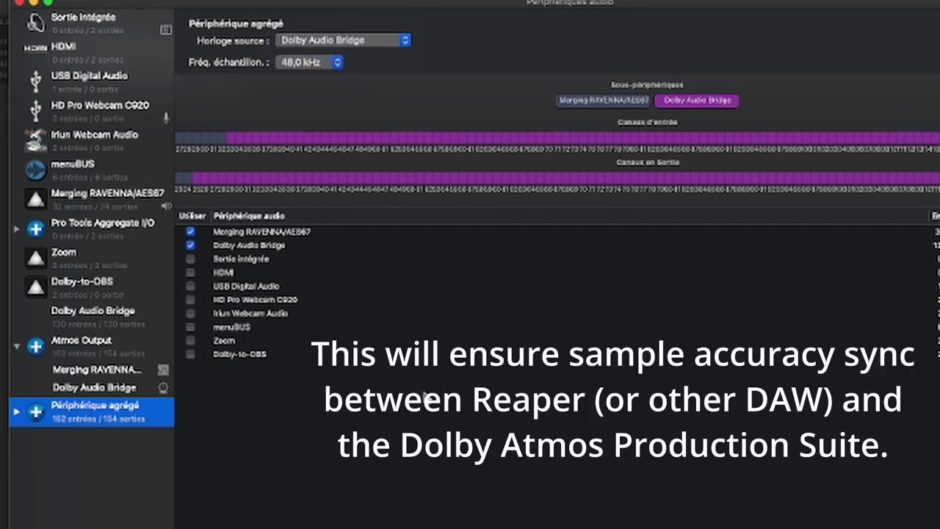
right_click(68, 416)
Dismiss the new aggregate device's context menu.
left_click(43, 484)
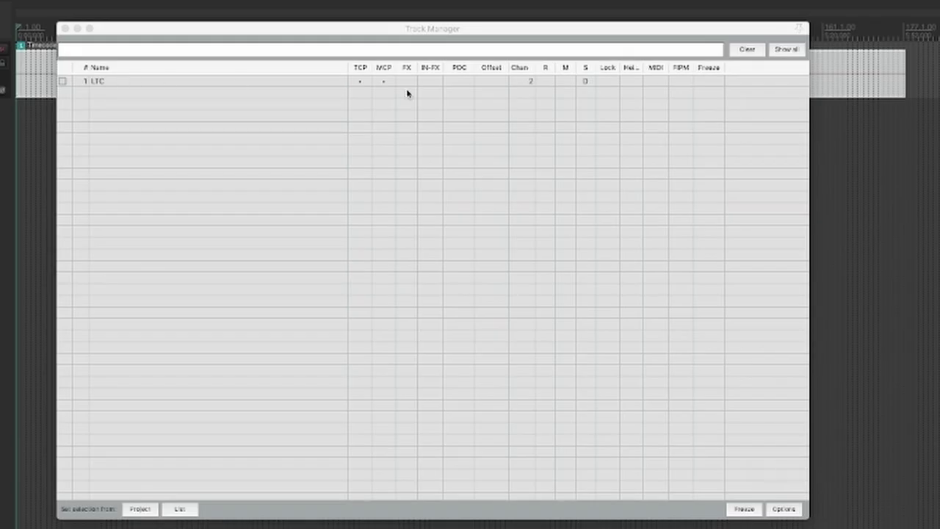
Untick TCP and MCP for the LTC track in the Track Manager, then close it.
left_click(362, 82)
left_click(383, 82)
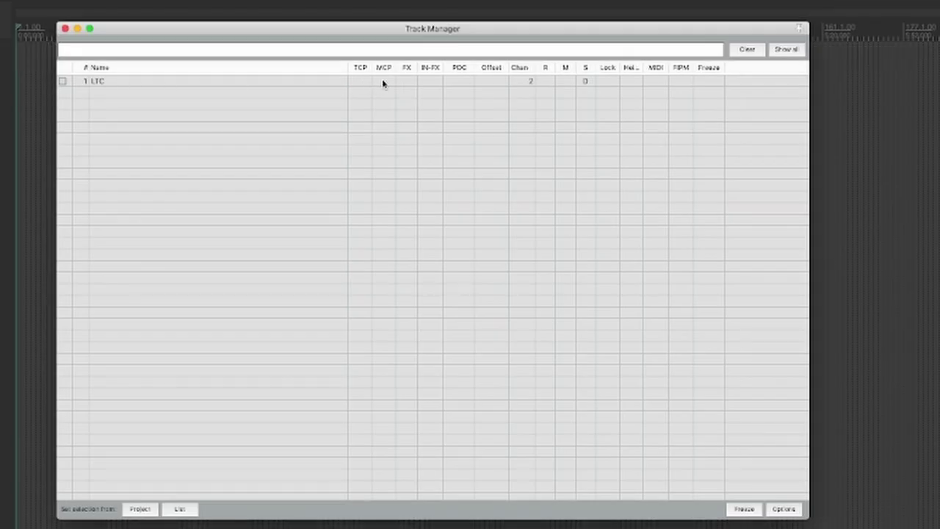
left_click(65, 29)
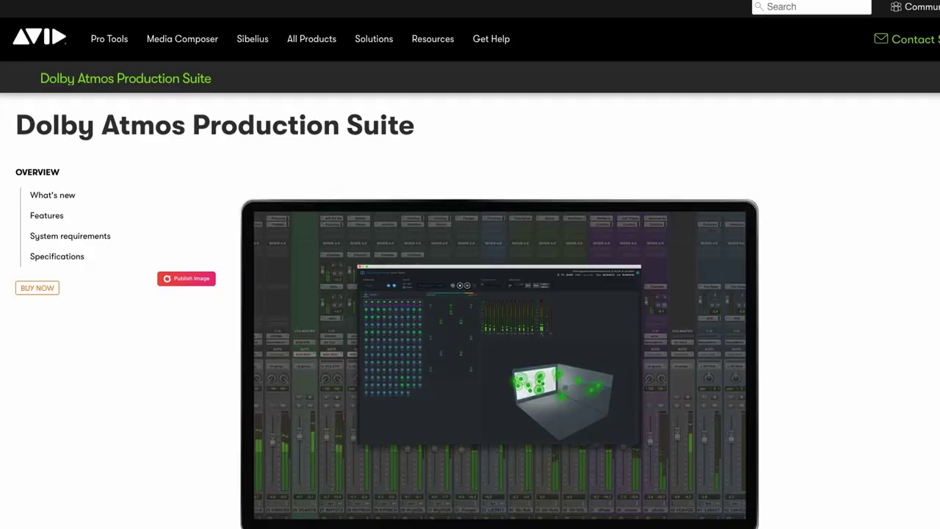
Scroll the Dolby Atmos Production Suite page down to its System Requirements and Specifications sections.
scroll(470, 294, "down", 6)
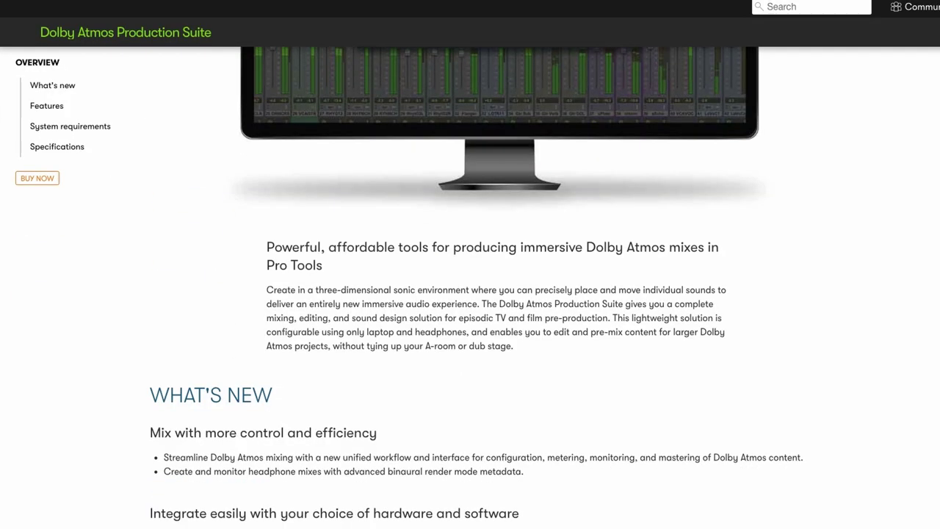
scroll(470, 293, "down", 3)
scroll(470, 293, "down", 6)
scroll(470, 294, "down", 8)
scroll(470, 294, "down", 8)
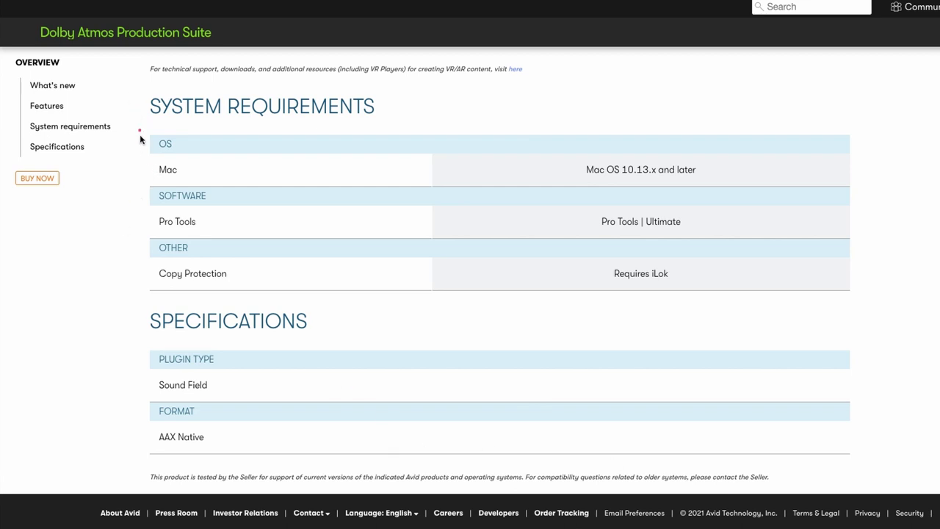
left_click_drag(149, 187, 225, 239)
left_click_drag(147, 353, 235, 453)
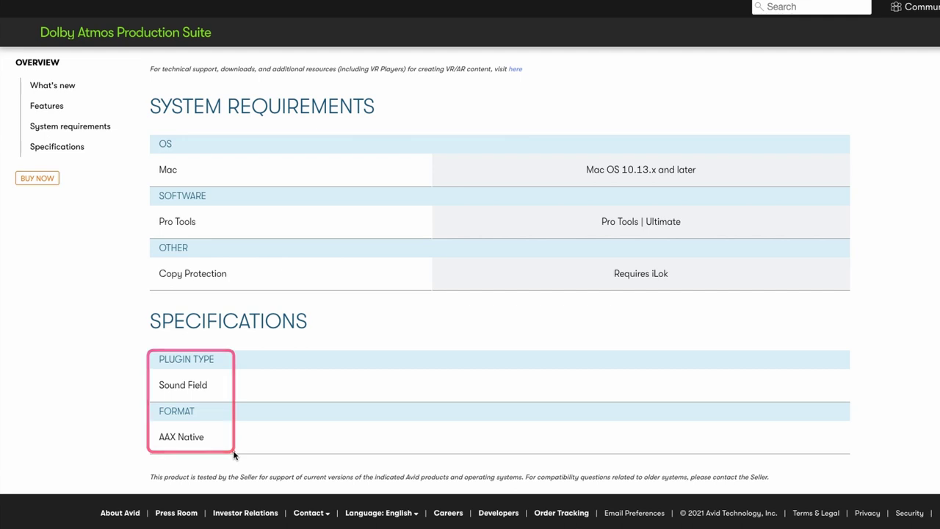